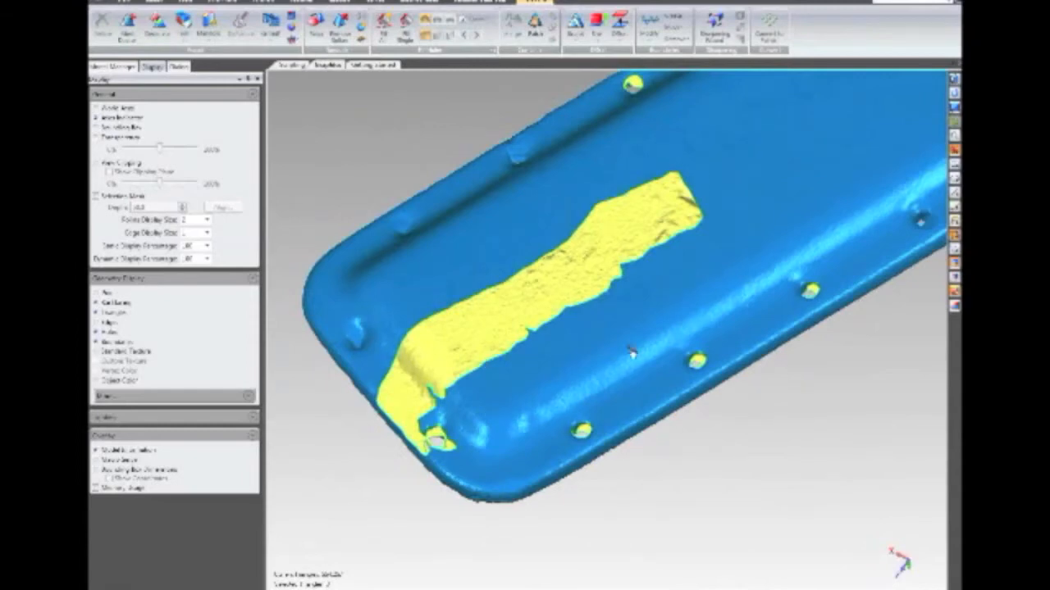
# Patch the large strip-shaped hole in the Merged mesh using the separate scan point object, and accept the result
pyautogui.moveTo(633, 354); pyautogui.dragTo(607, 353, button='middle')
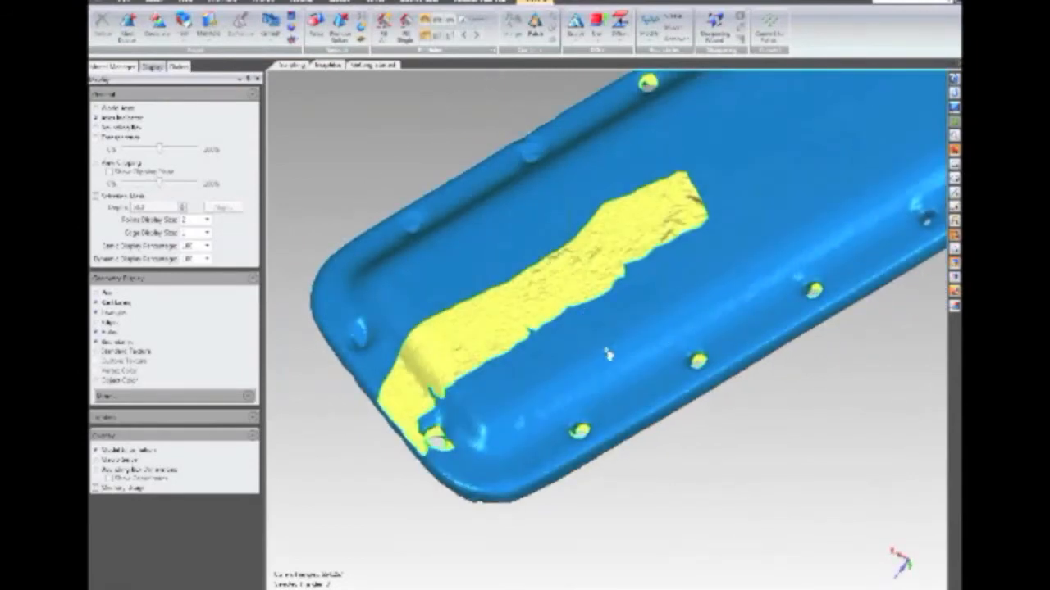
pyautogui.click(131, 68)
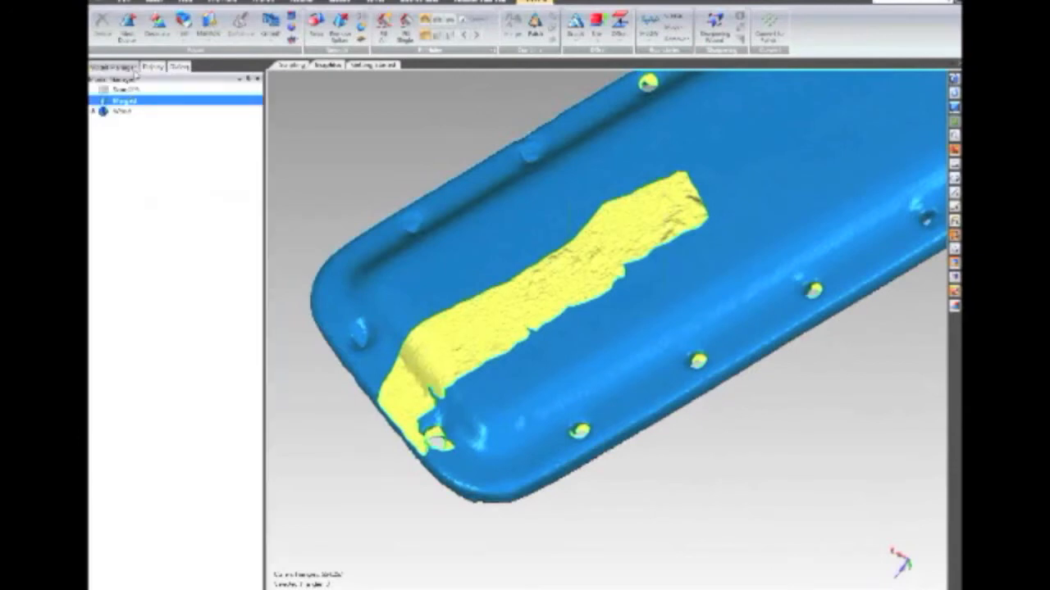
pyautogui.click(125, 89)
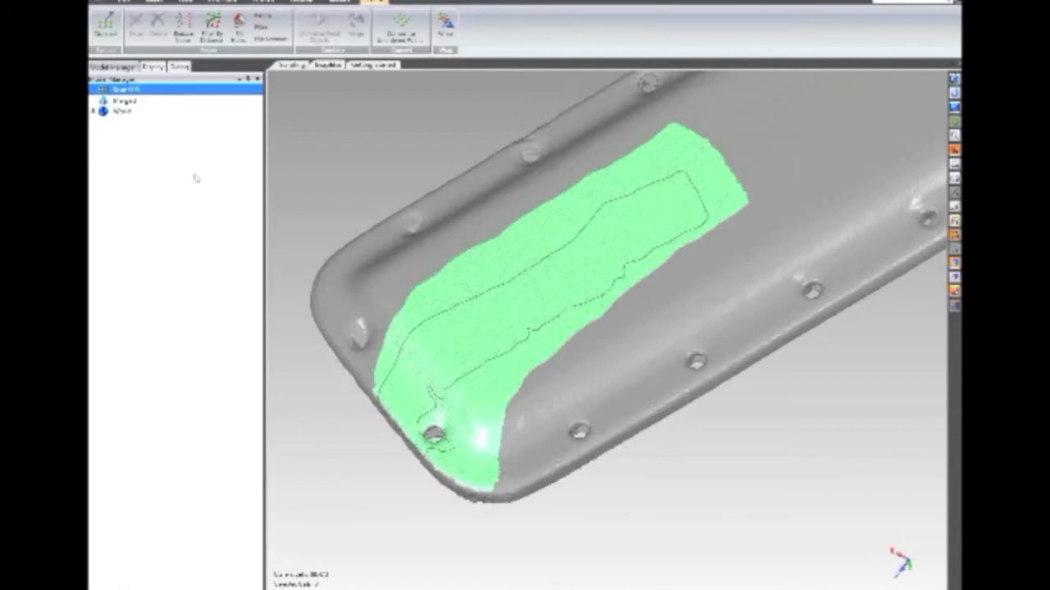
pyautogui.click(133, 101)
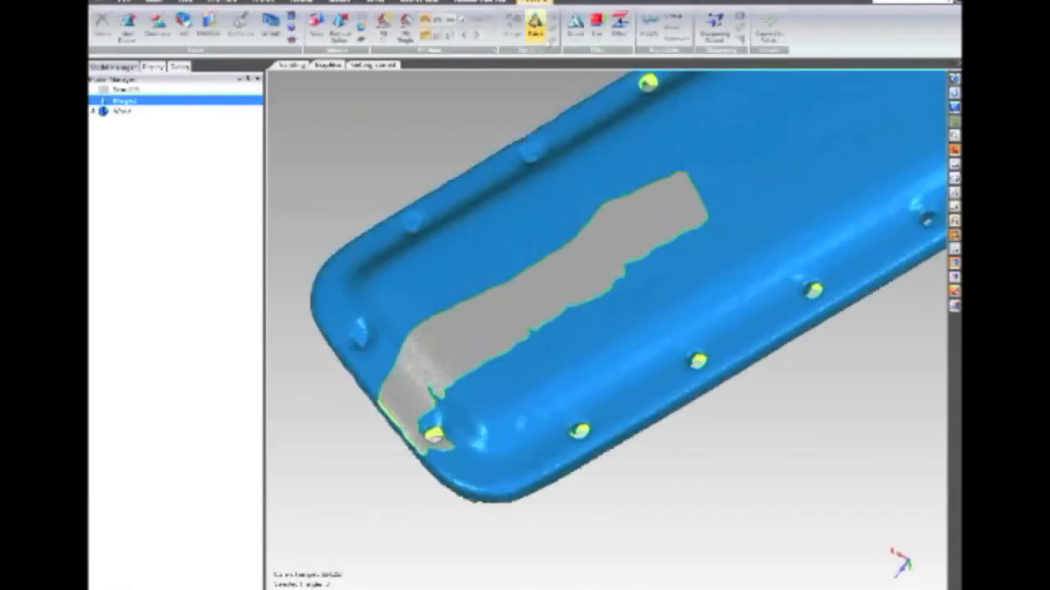
pyautogui.click(534, 23)
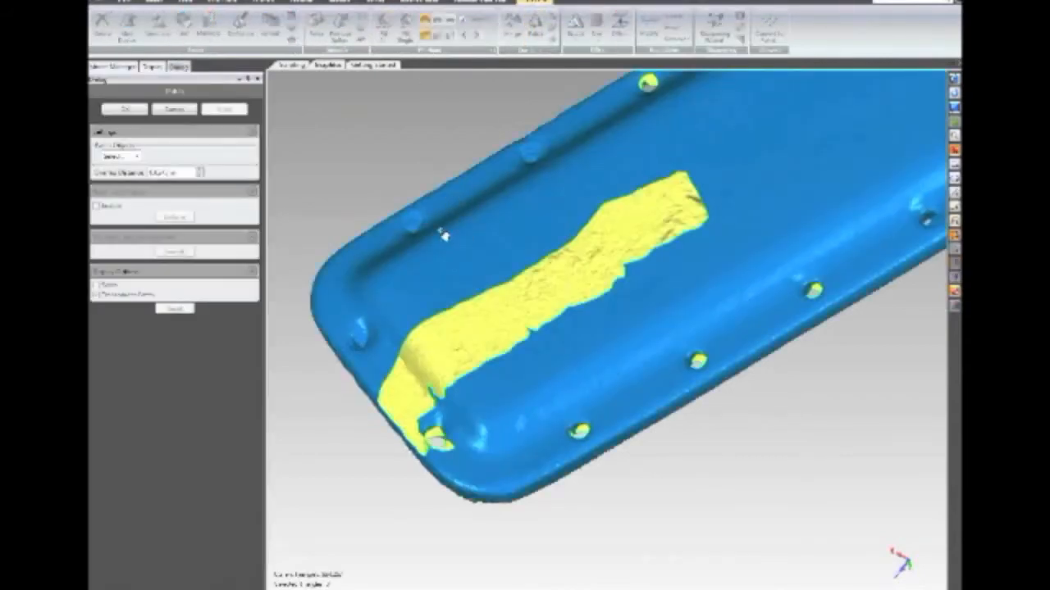
pyautogui.click(123, 156)
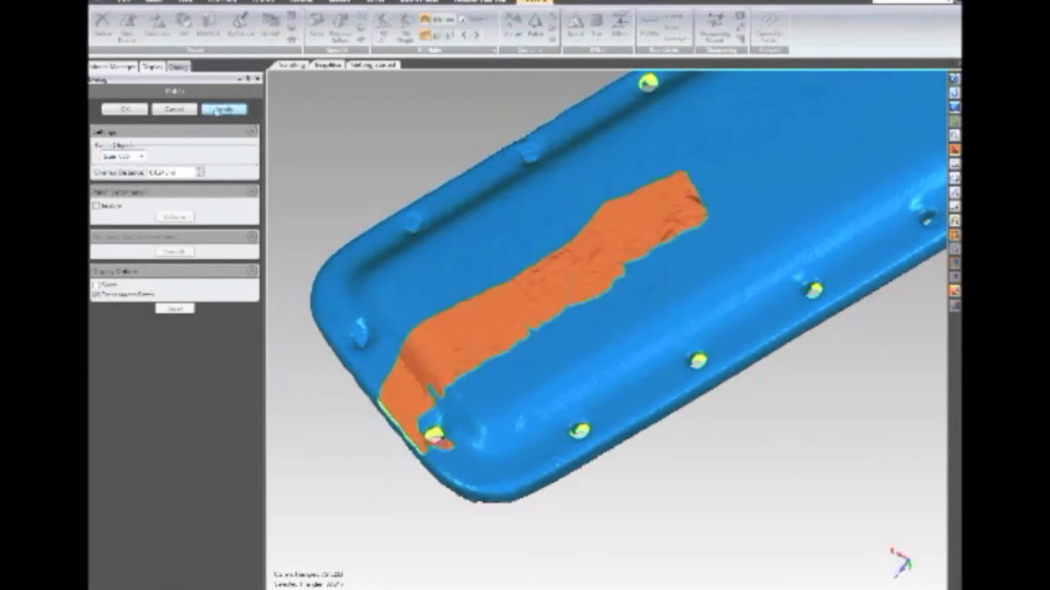
pyautogui.click(217, 111)
pyautogui.moveTo(544, 270); pyautogui.dragTo(571, 235, button='middle')
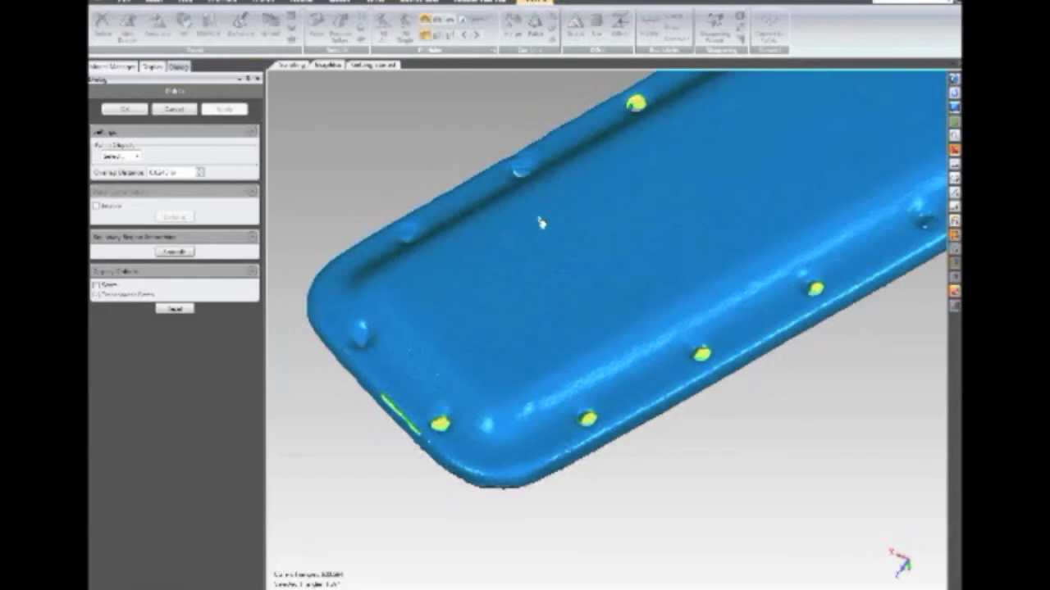
pyautogui.click(127, 110)
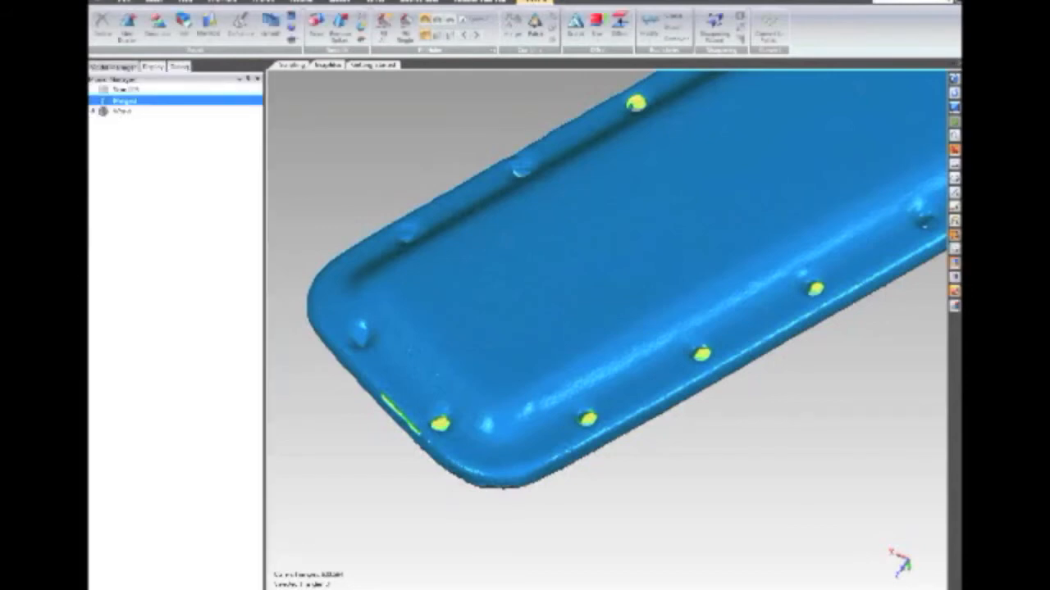
# Open the patching sample file that contains the die scan mesh and its separate patch object
pyautogui.click(125, 1)
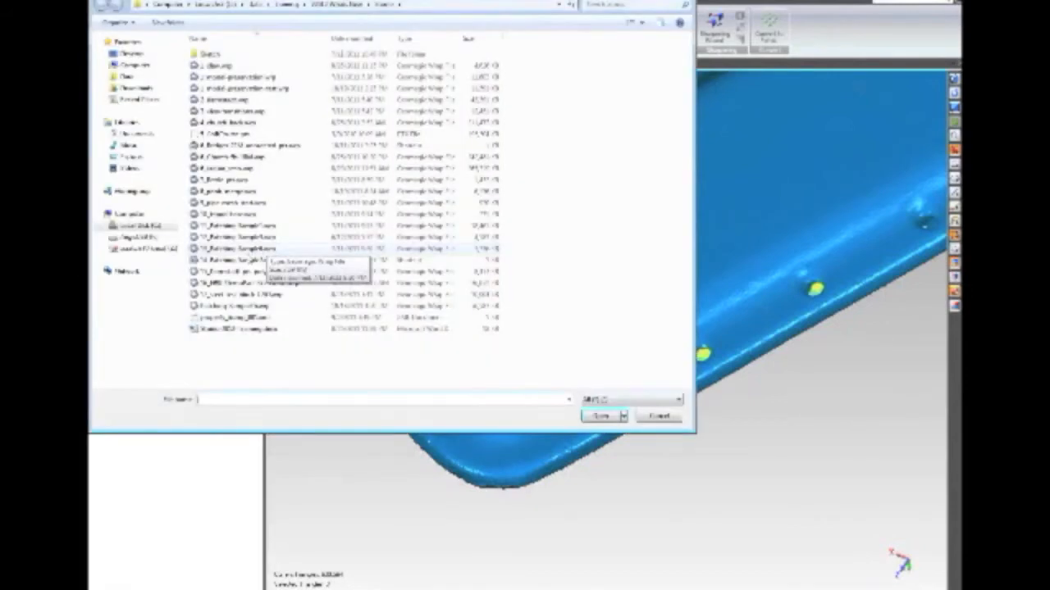
pyautogui.doubleClick(237, 309)
pyautogui.click(529, 316)
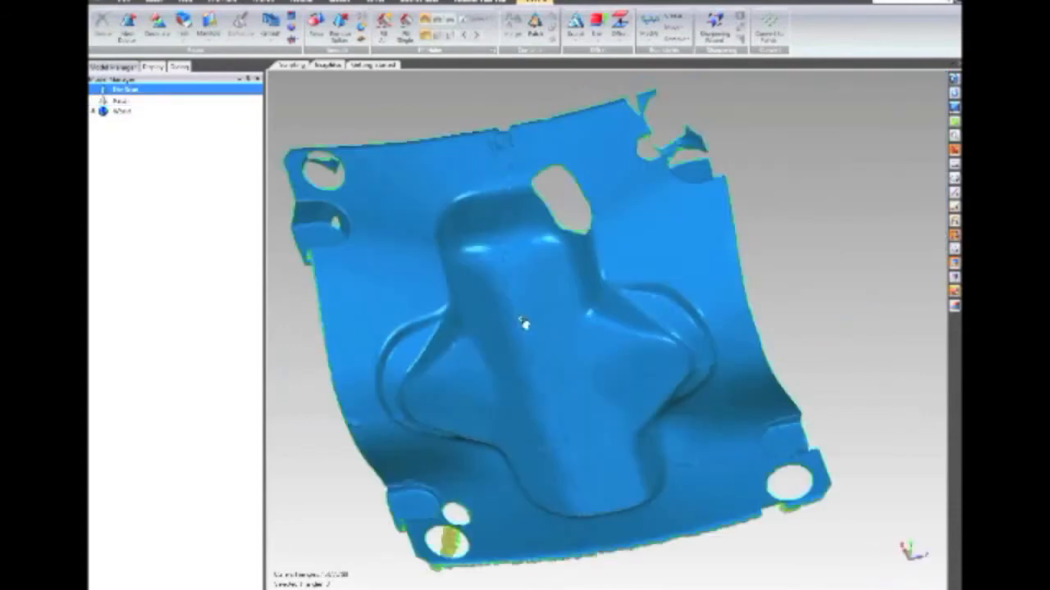
# Examine the hole at the upper corner of the raised form on the die scan mesh and the surrounding surface
pyautogui.moveTo(622, 488); pyautogui.dragTo(530, 575, button='middle')
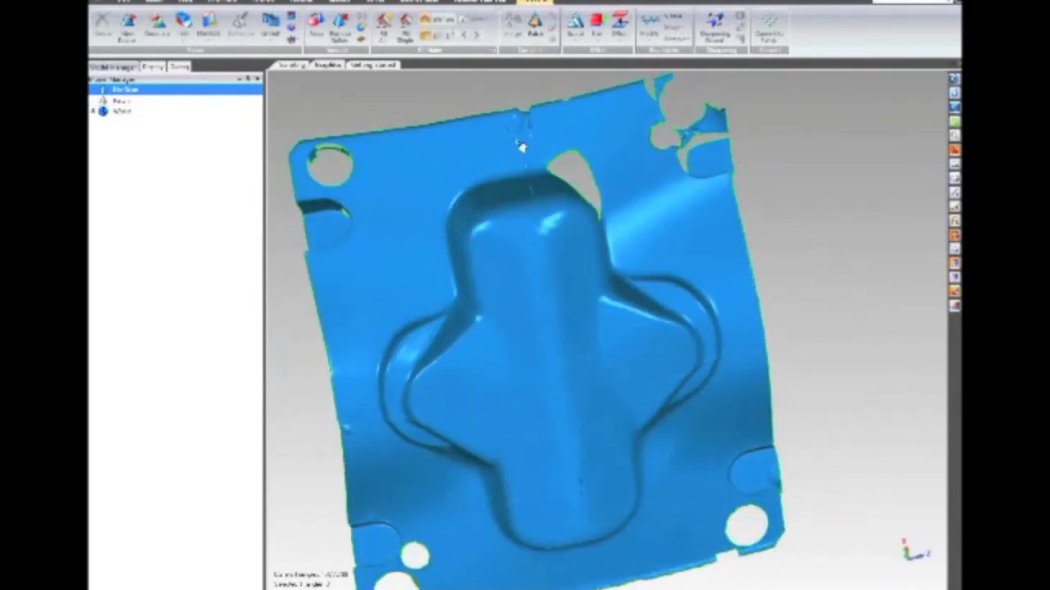
pyautogui.scroll(5, 520, 147)
pyautogui.moveTo(509, 177); pyautogui.dragTo(556, 276, button='middle')
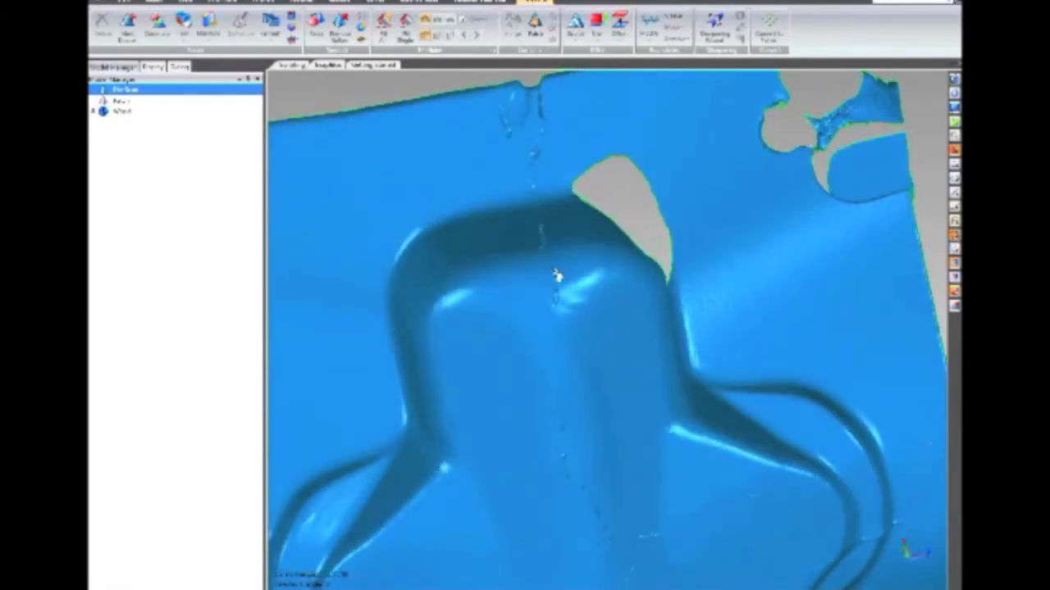
pyautogui.moveTo(564, 293); pyautogui.dragTo(632, 291, button='middle')
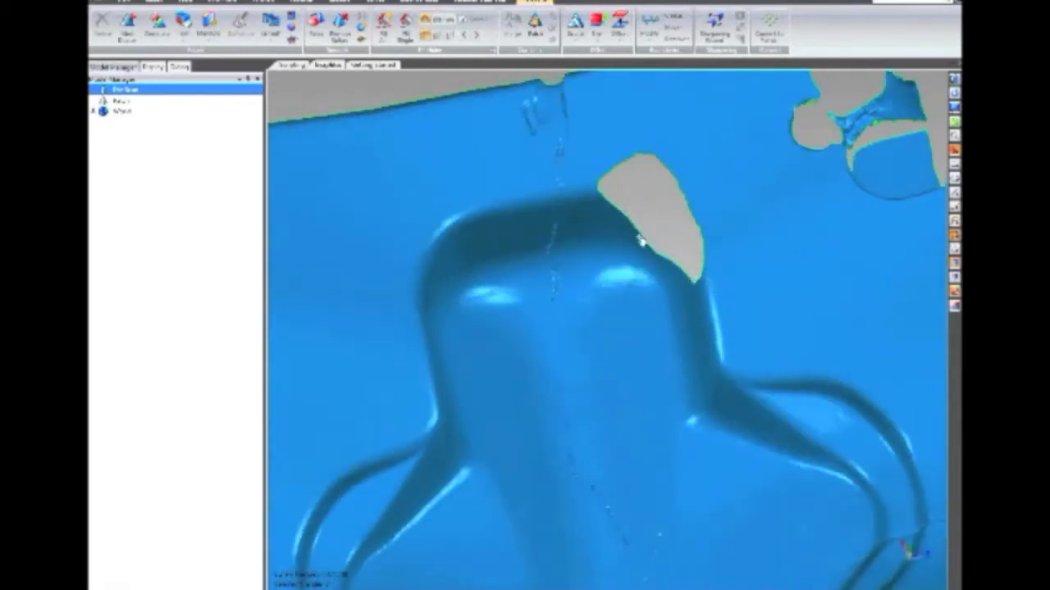
pyautogui.moveTo(637, 270); pyautogui.dragTo(689, 288, button='middle')
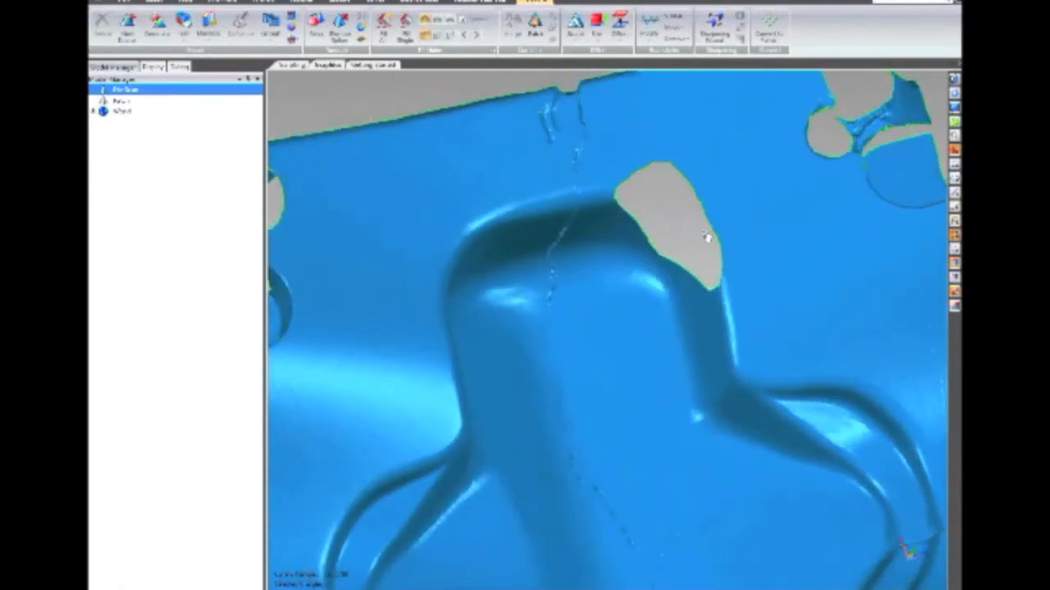
pyautogui.moveTo(707, 238); pyautogui.dragTo(370, 292, button='middle')
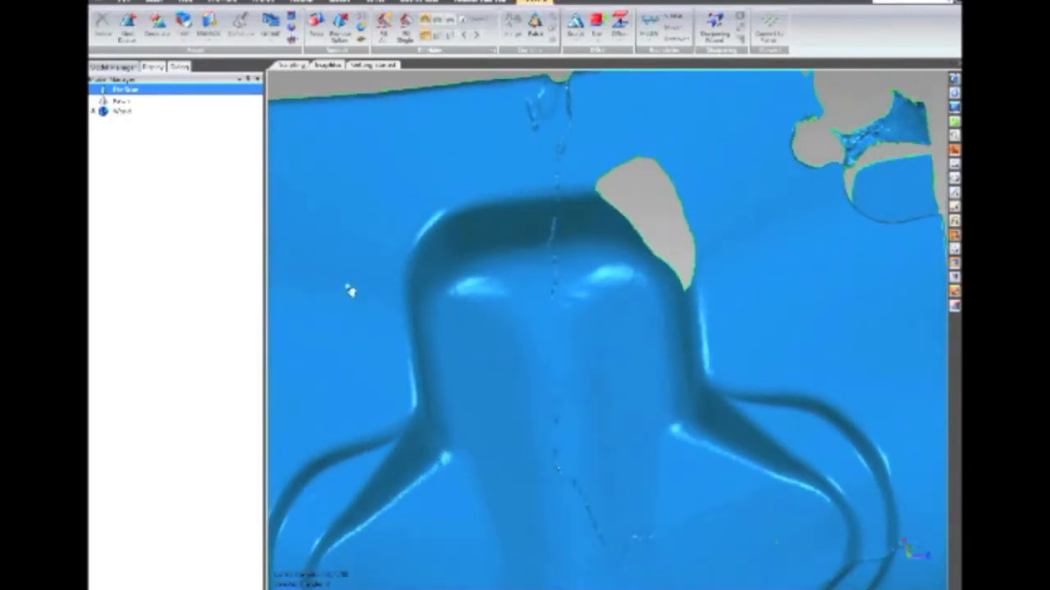
pyautogui.moveTo(464, 265); pyautogui.dragTo(563, 246, button='middle')
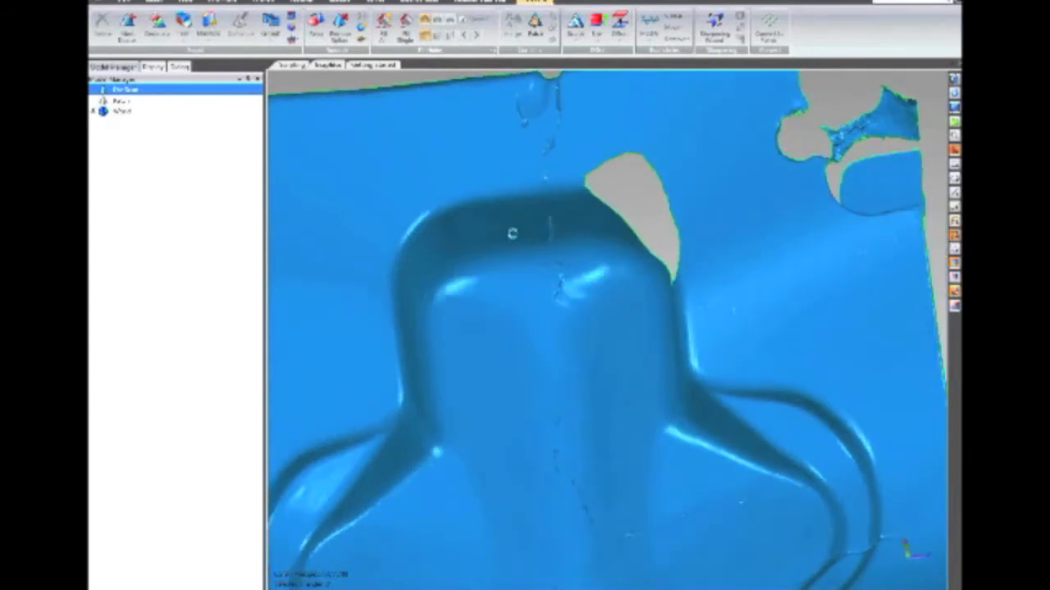
# Select the intact corner opposite the hole and copy that region to a new object with the selection-to-object command
pyautogui.moveTo(490, 190)
pyautogui.mouseDown()
pyautogui.moveTo(363, 164)
pyautogui.moveTo(345, 276)
pyautogui.moveTo(418, 301)
pyautogui.mouseUp()
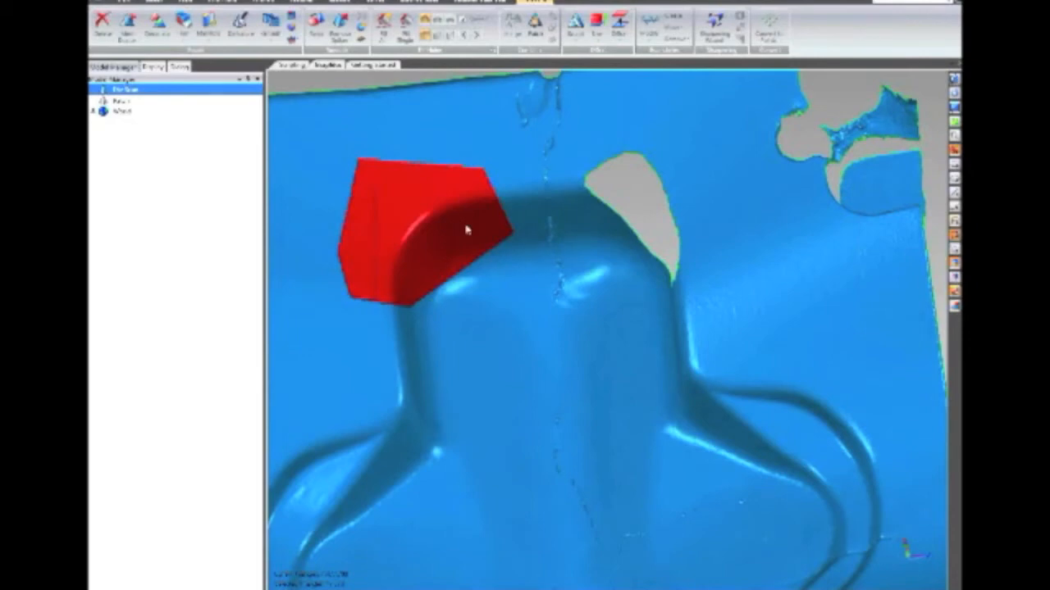
pyautogui.rightClick(452, 195)
pyautogui.click(508, 201)
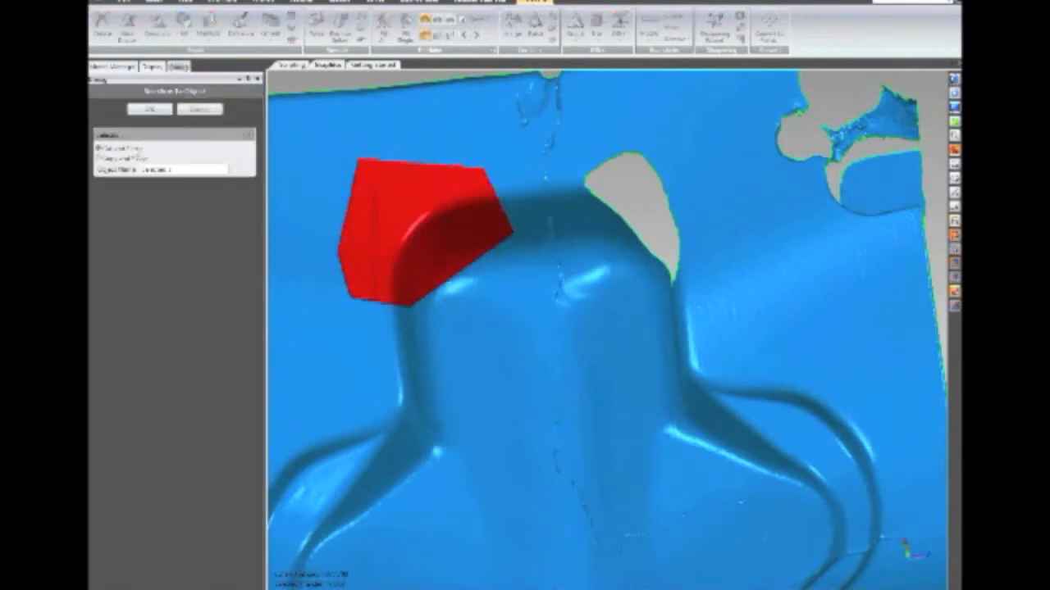
pyautogui.click(137, 111)
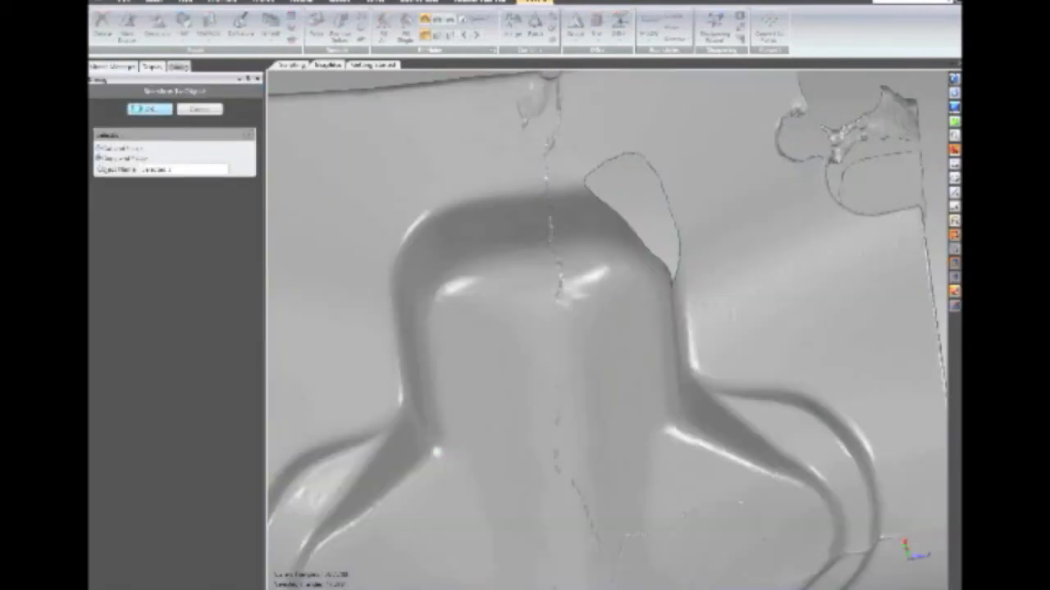
pyautogui.moveTo(291, 160); pyautogui.dragTo(528, 180, button='middle')
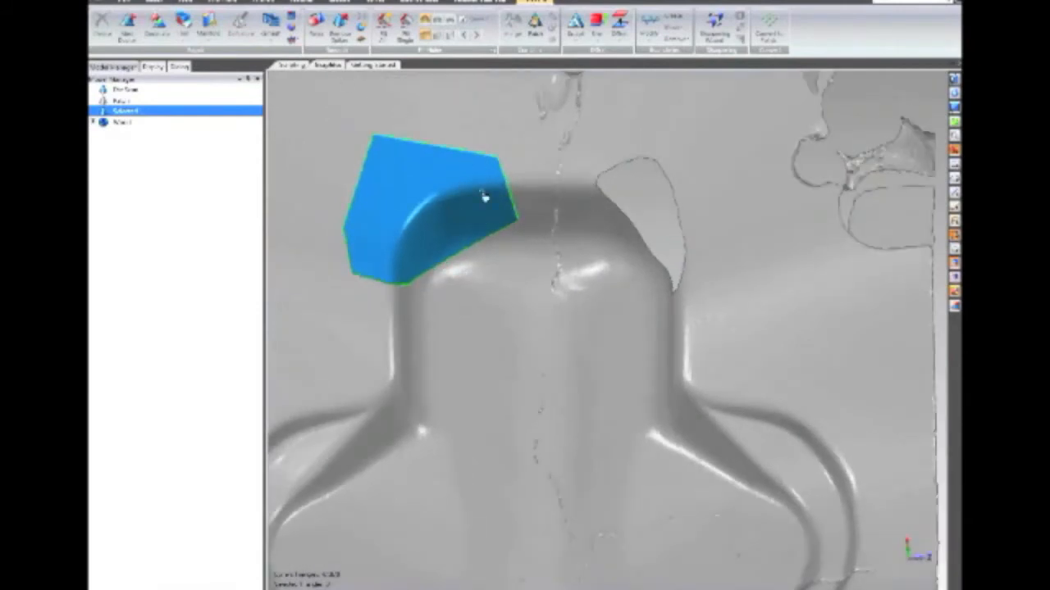
pyautogui.scroll(-4, 487, 199)
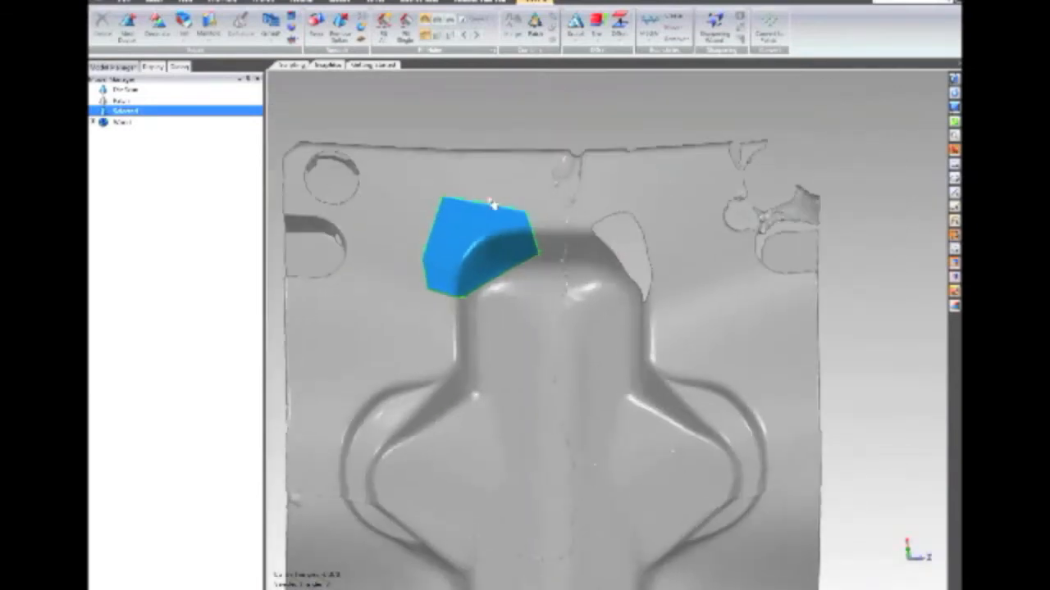
pyautogui.scroll(3, 497, 209)
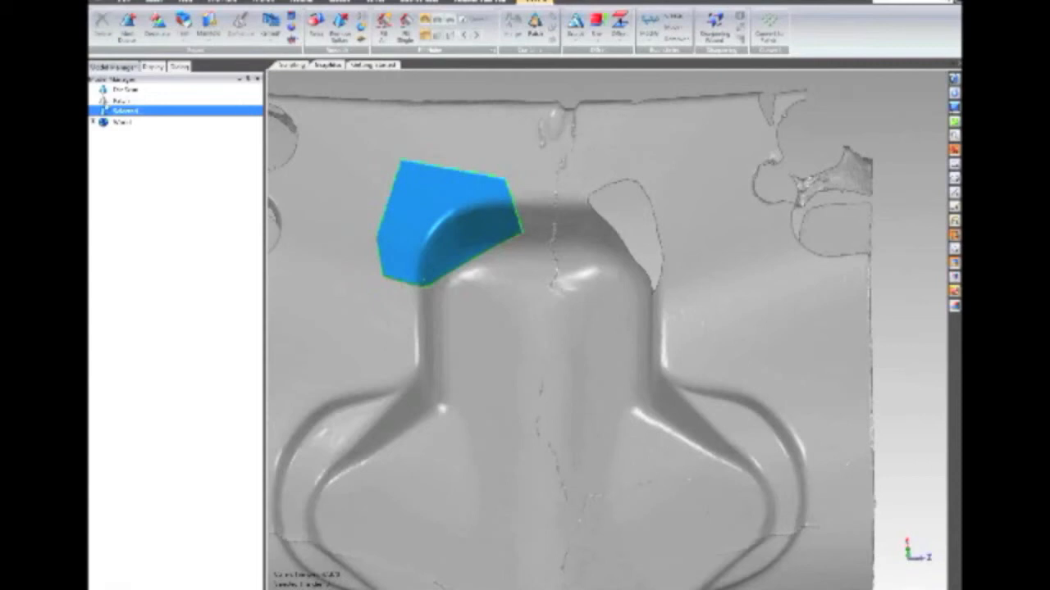
# Review the existing patch mesh, activate the die scan, and set up a Patch operation with Patch as the patch object
pyautogui.click(115, 100)
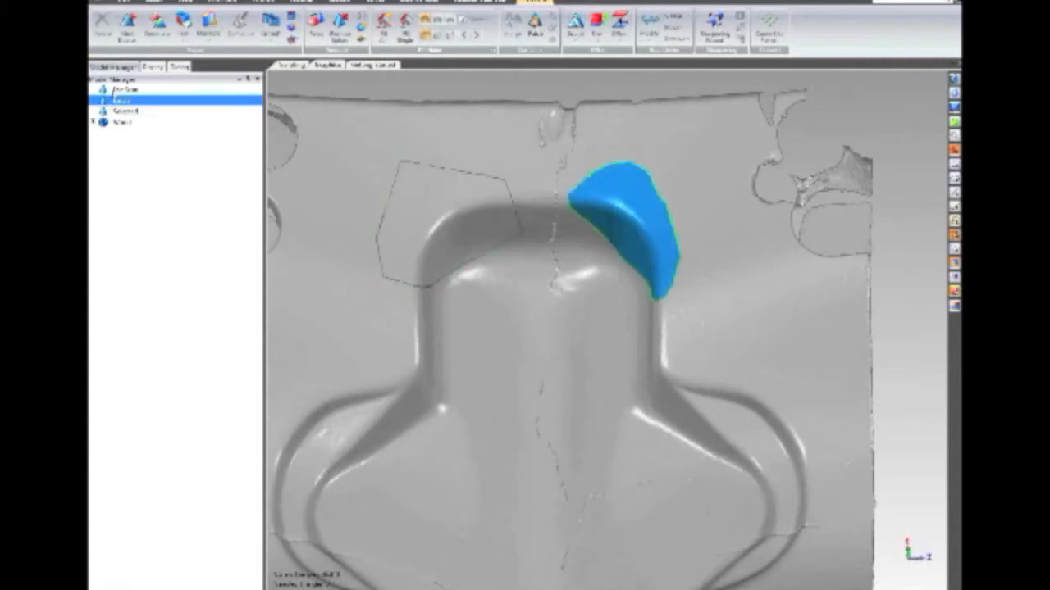
pyautogui.click(114, 89)
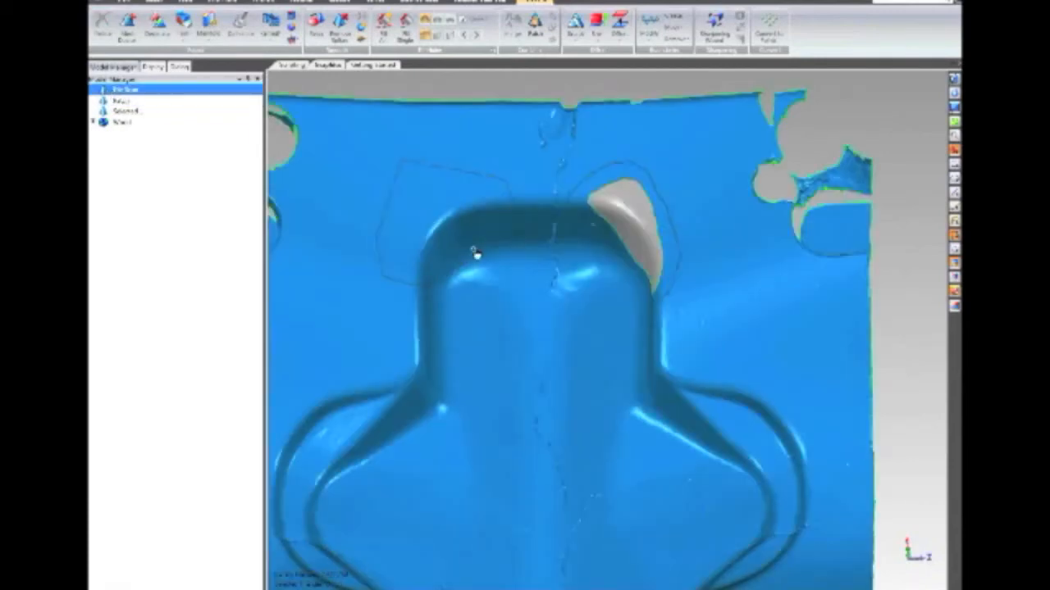
pyautogui.scroll(3, 628, 201)
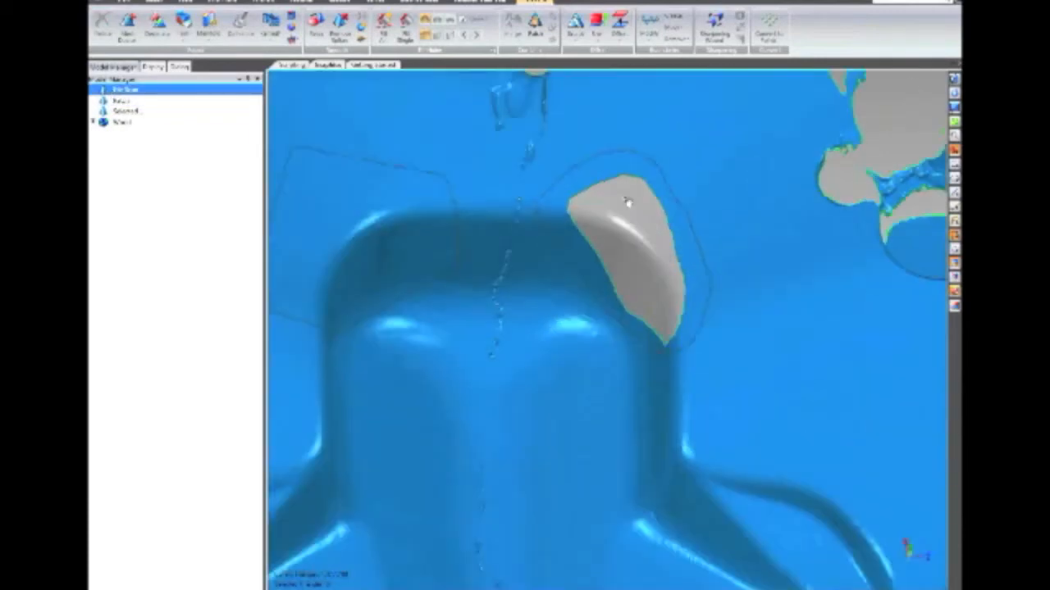
pyautogui.scroll(1, 627, 201)
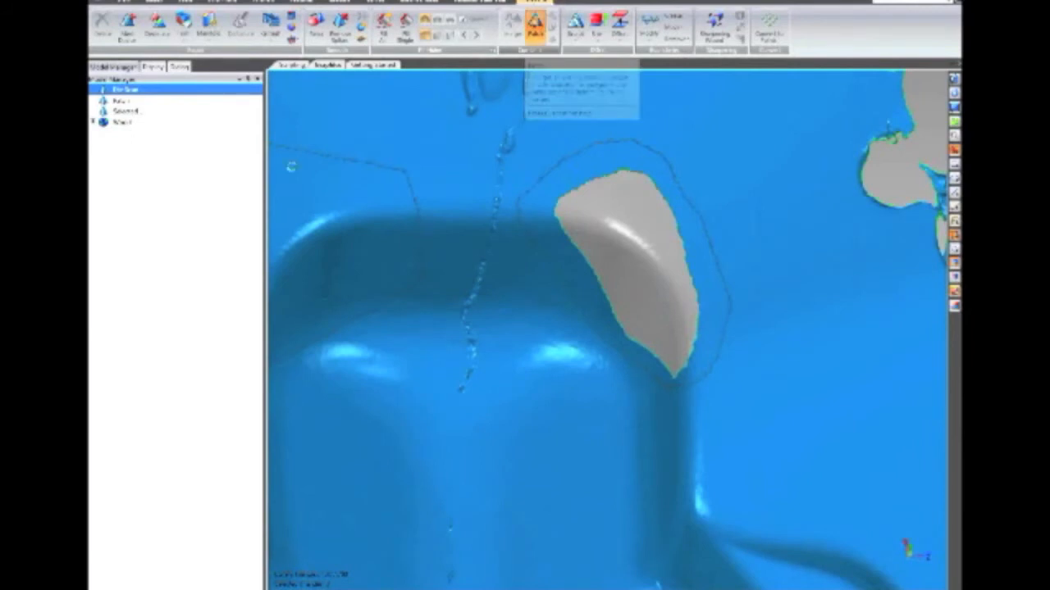
pyautogui.click(121, 156)
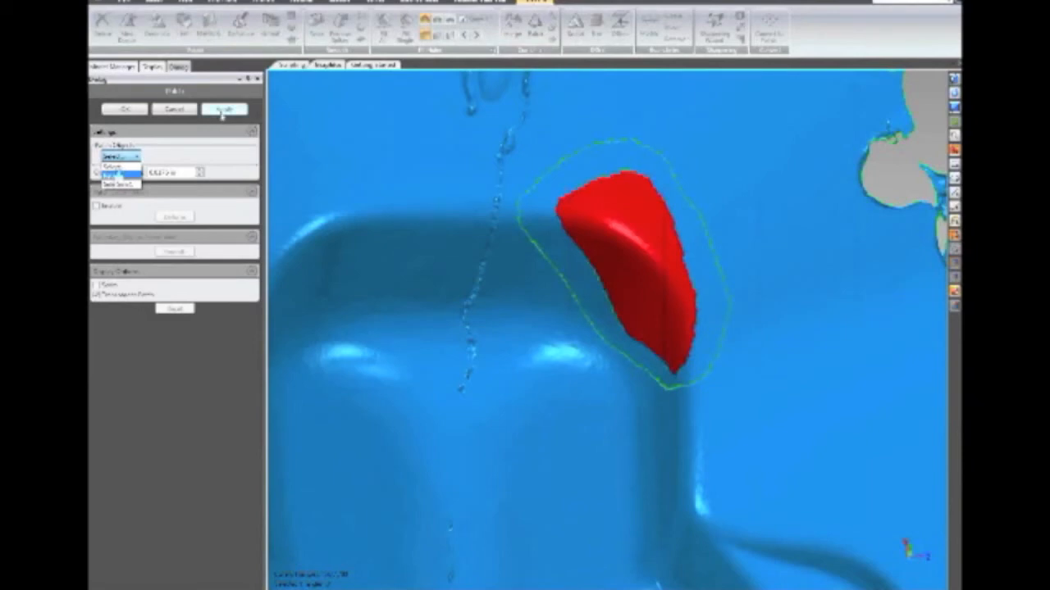
# Try applying the patch to the die scan without deformation, inspect the blend, and reset the operation
pyautogui.click(223, 111)
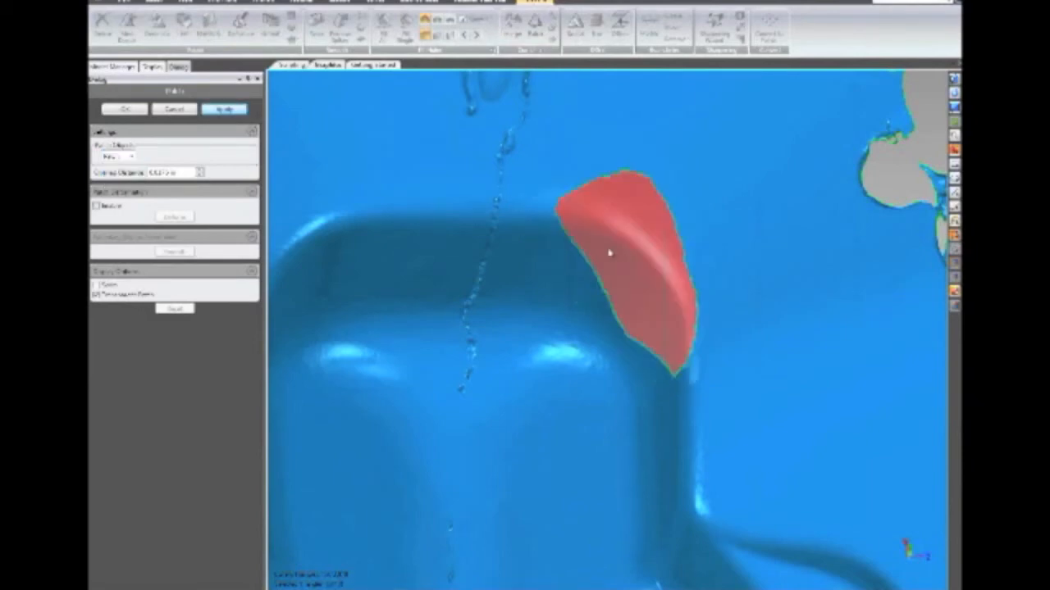
pyautogui.moveTo(664, 291); pyautogui.dragTo(646, 333, button='middle')
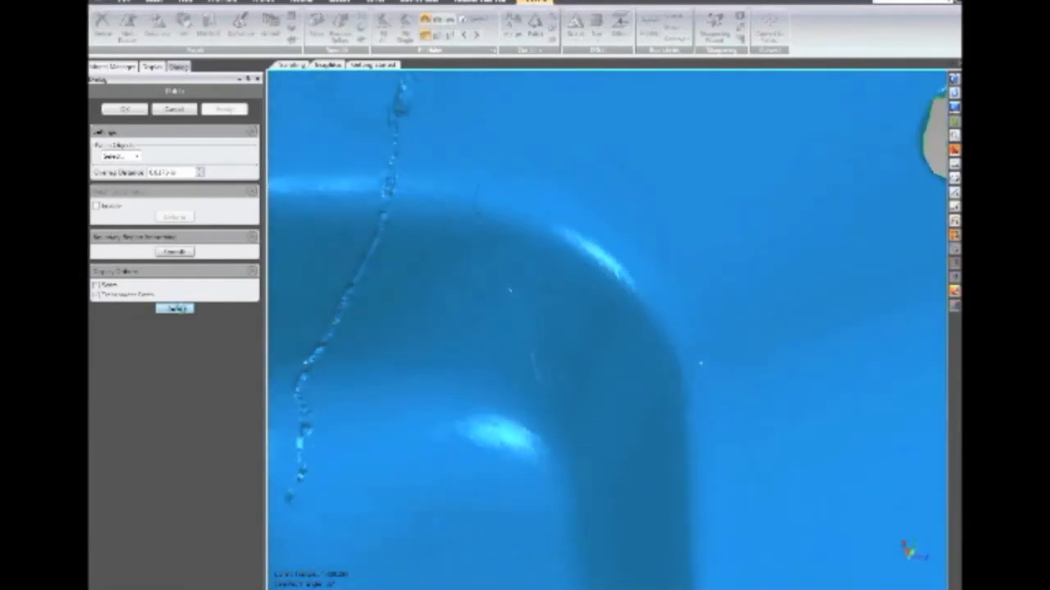
pyautogui.click(175, 309)
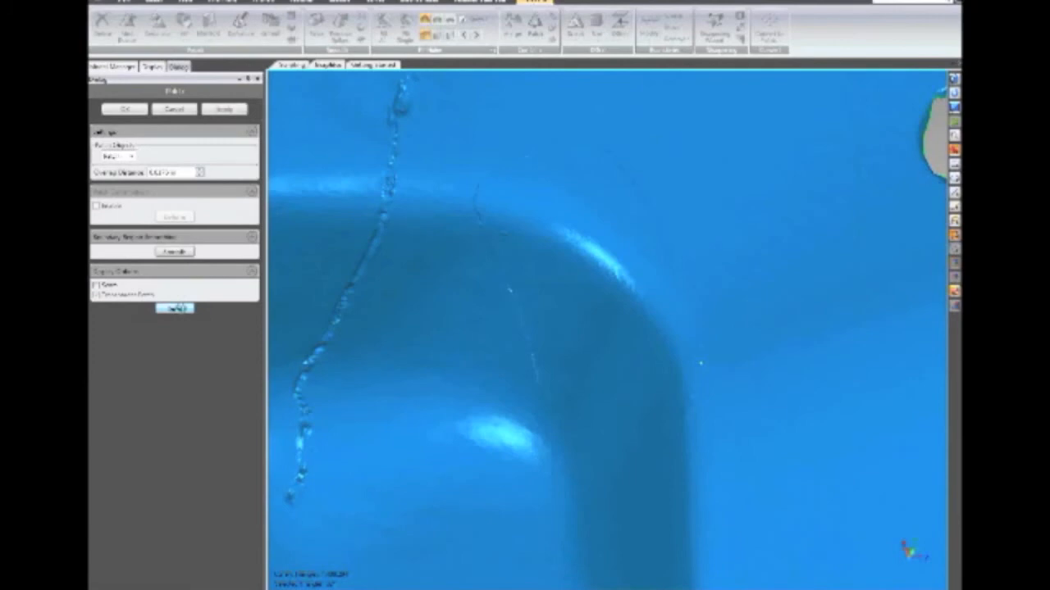
pyautogui.click(175, 308)
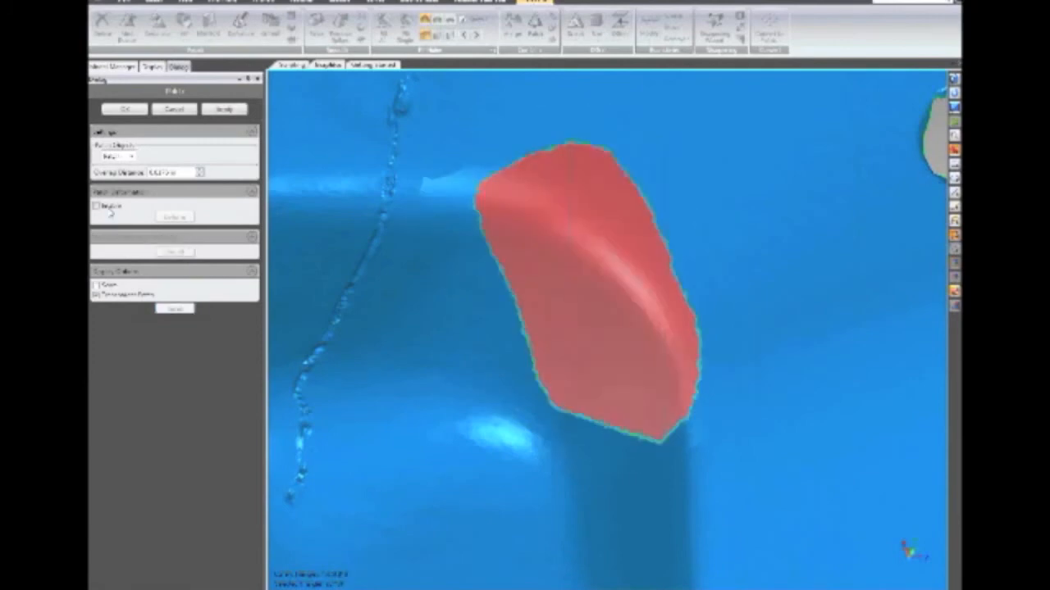
# Enable patch deformation and inspect the deviation vectors along the patch boundary
pyautogui.click(108, 207)
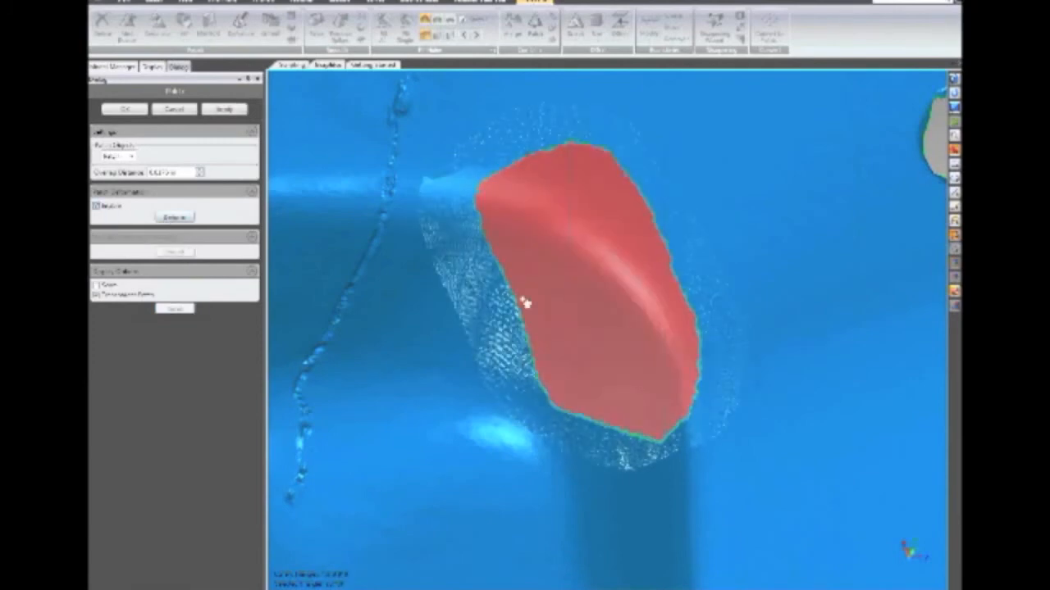
pyautogui.moveTo(566, 321); pyautogui.dragTo(511, 332, button='middle')
pyautogui.scroll(10, 525, 319)
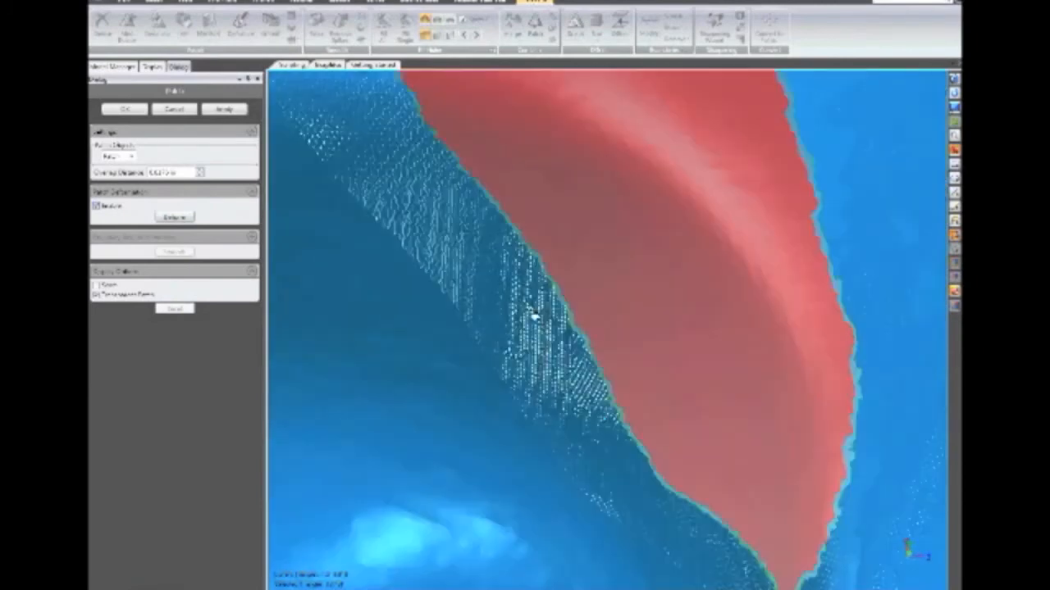
pyautogui.scroll(3, 585, 303)
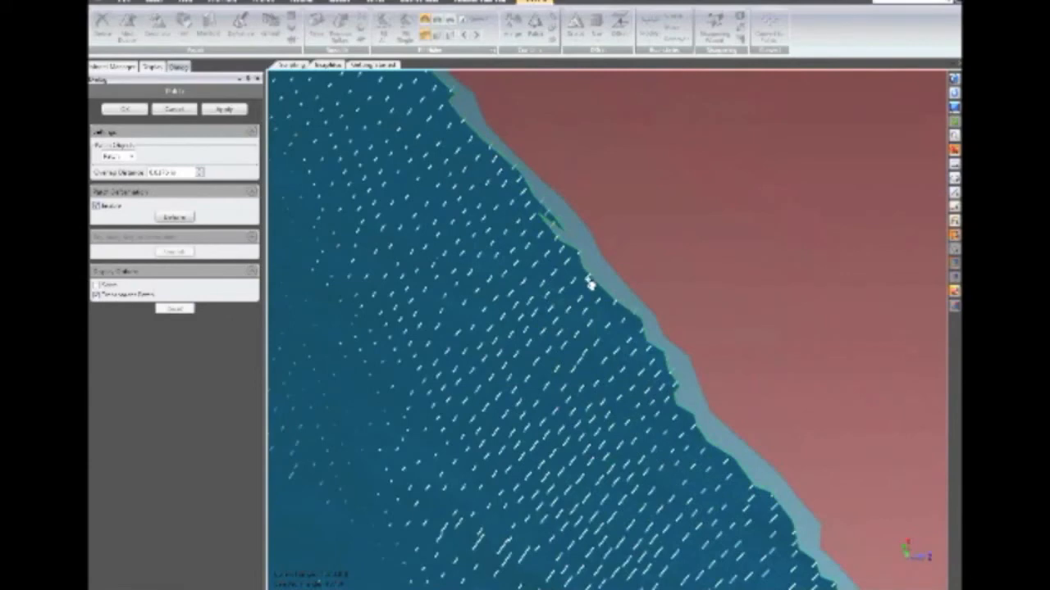
pyautogui.scroll(-8, 589, 282)
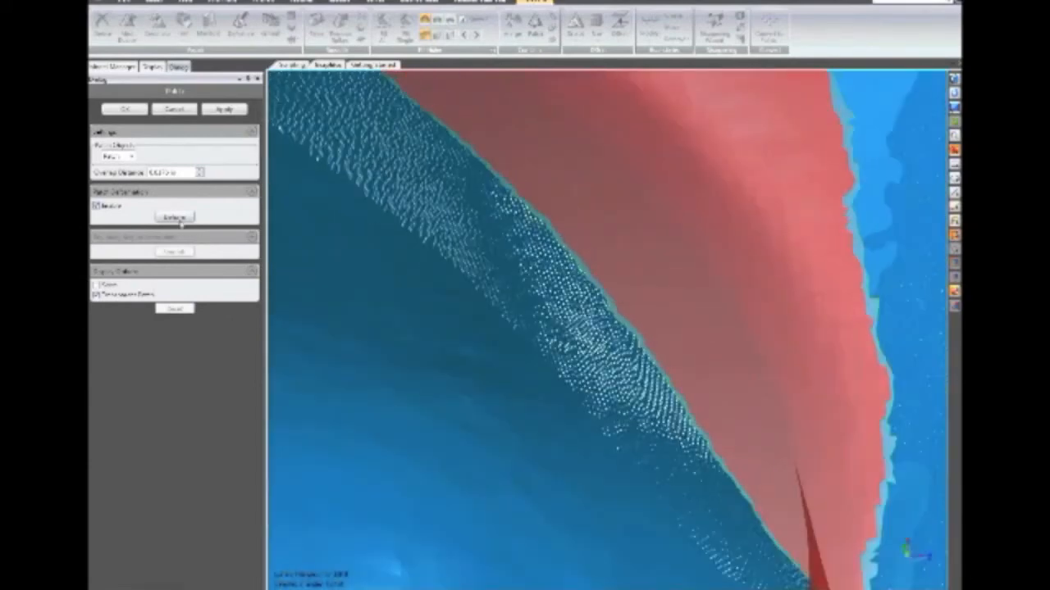
# Deform the patch to match the surrounding die surface, apply it to fill the hole, and accept the operation
pyautogui.click(174, 217)
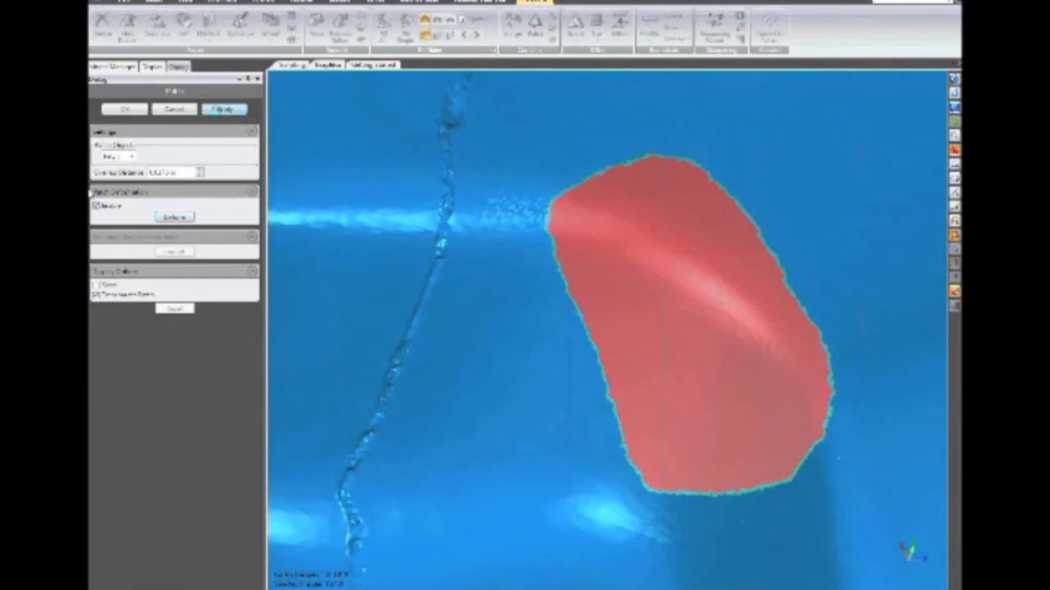
pyautogui.click(220, 111)
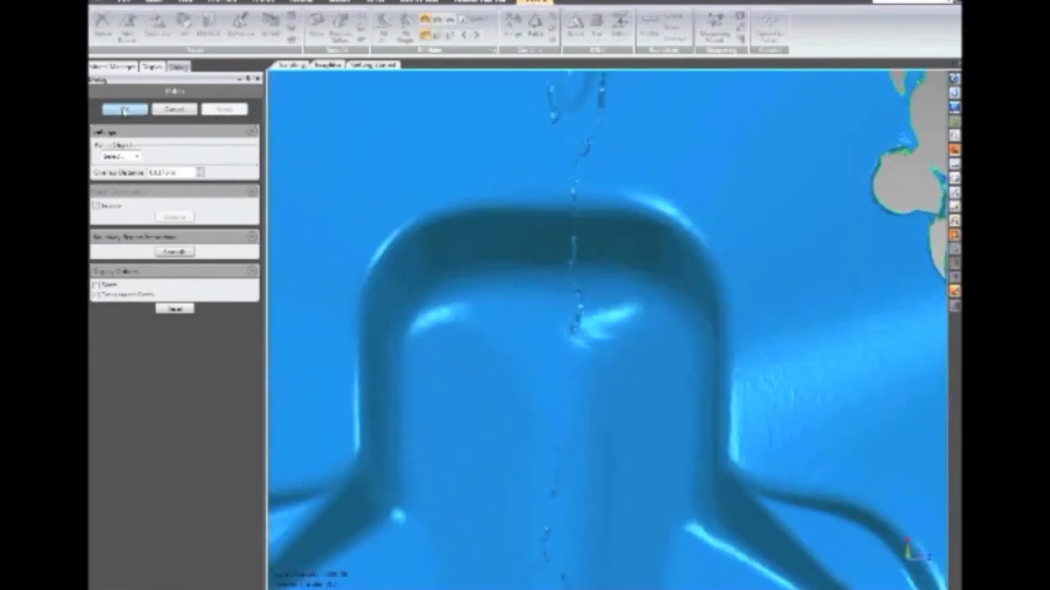
pyautogui.click(123, 111)
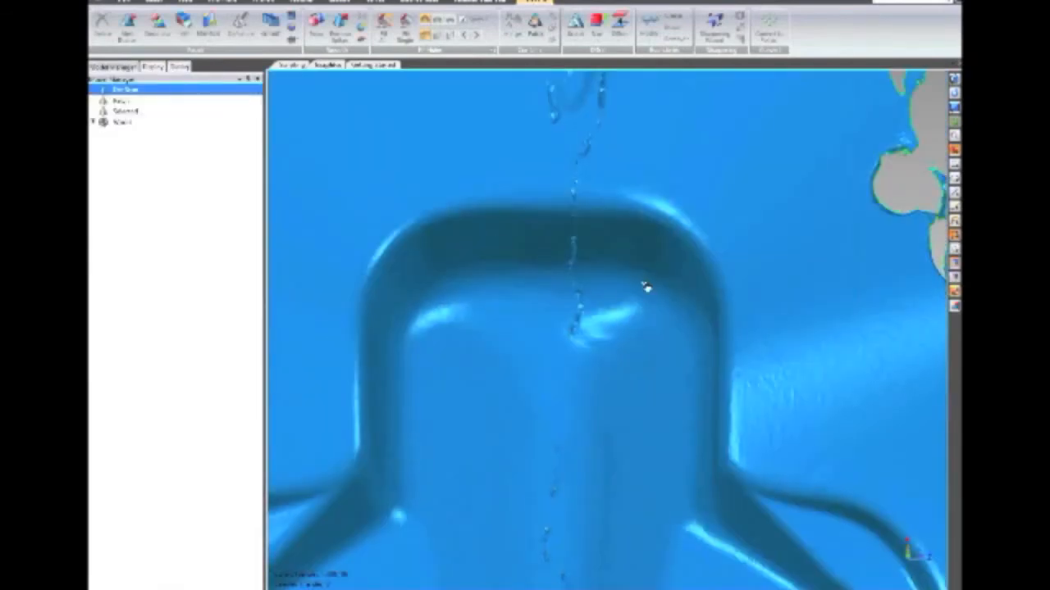
pyautogui.moveTo(690, 277); pyautogui.dragTo(623, 314, button='middle')
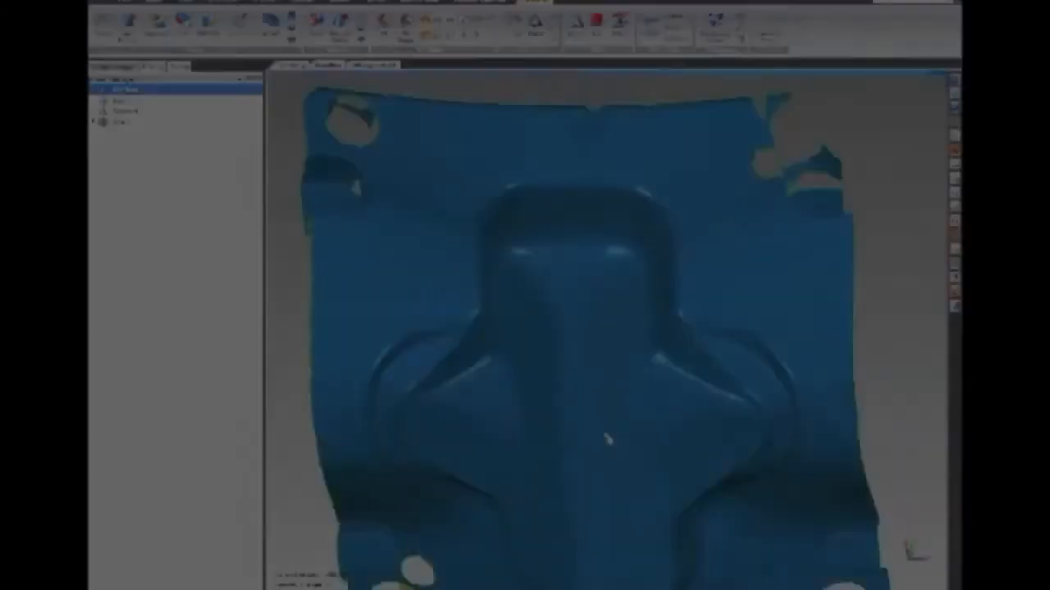